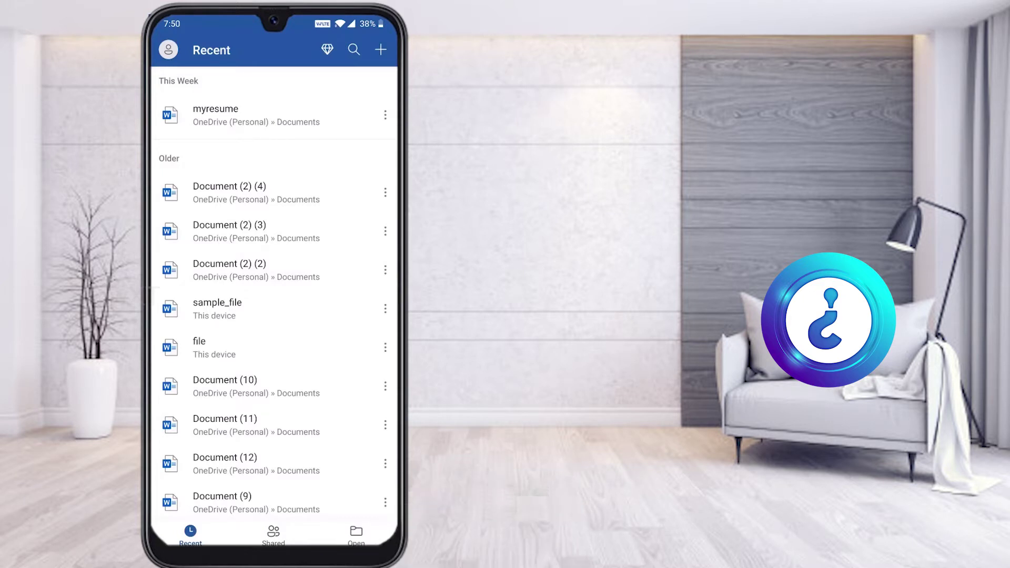
- Create a blank document in OneDrive - Personal and paste in the Google Docs description copied from the Google search results in Chrome
click(381, 50)
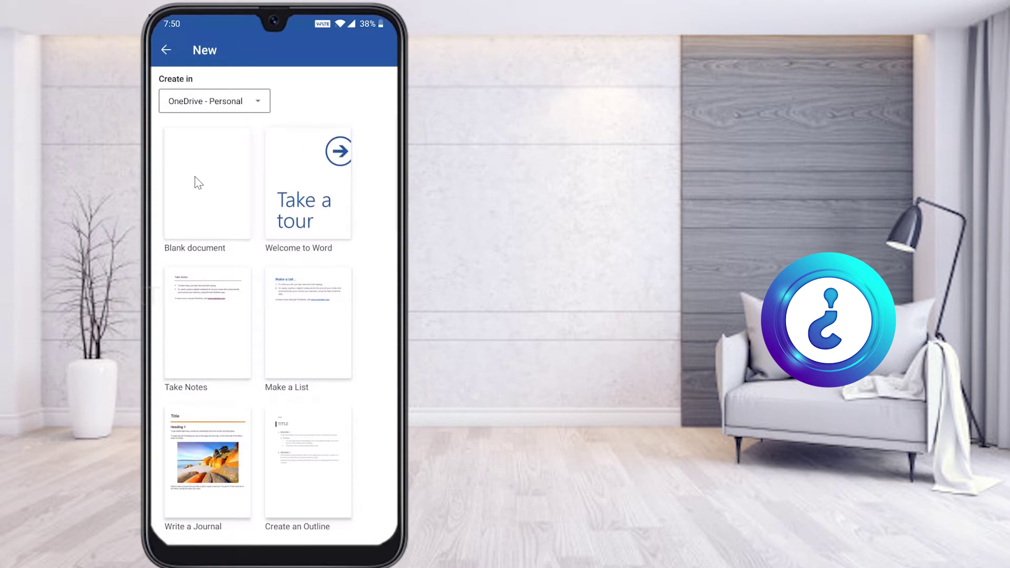
click(206, 231)
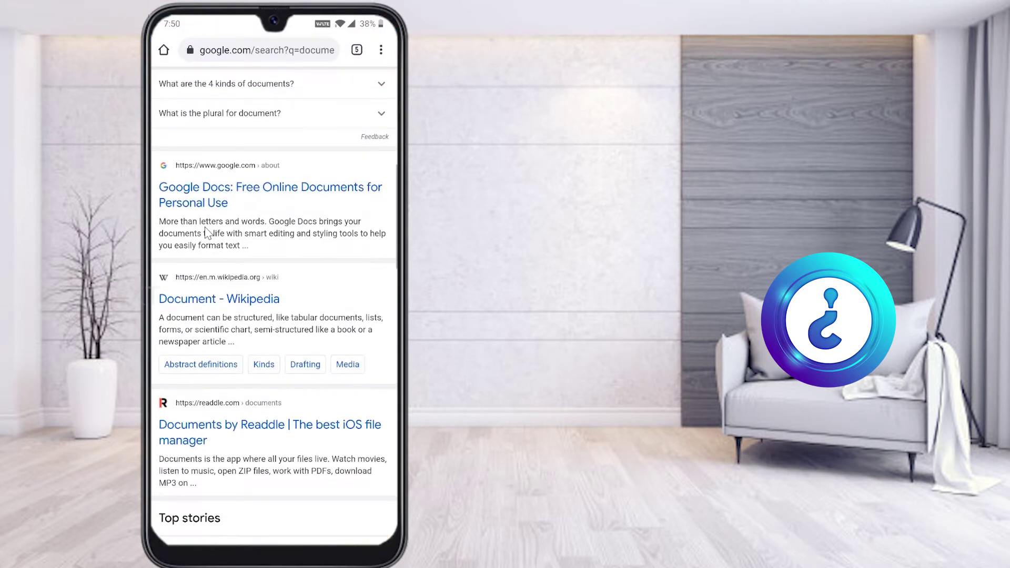
scroll(205, 228, up, 6)
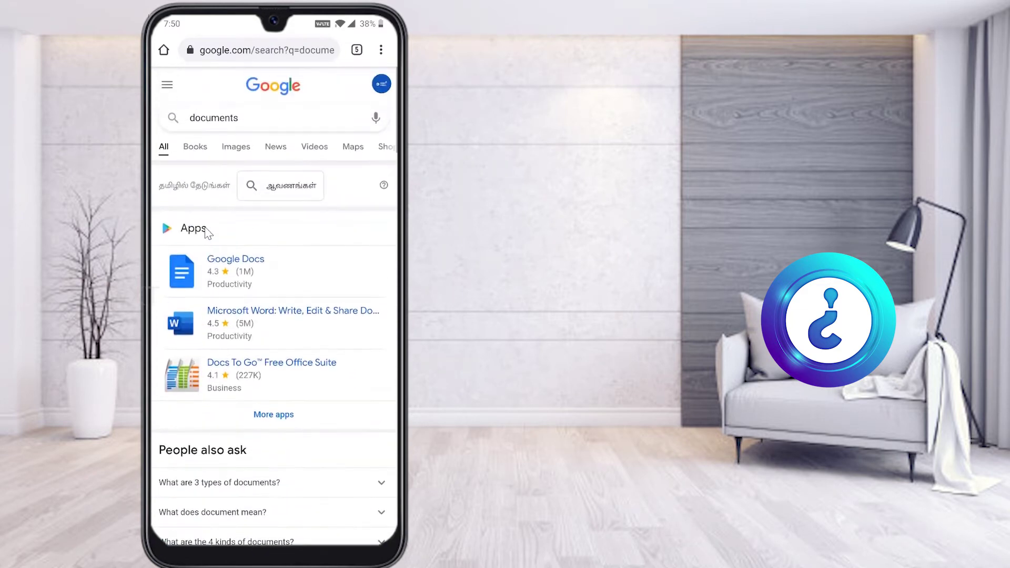
scroll(206, 233, down, 8)
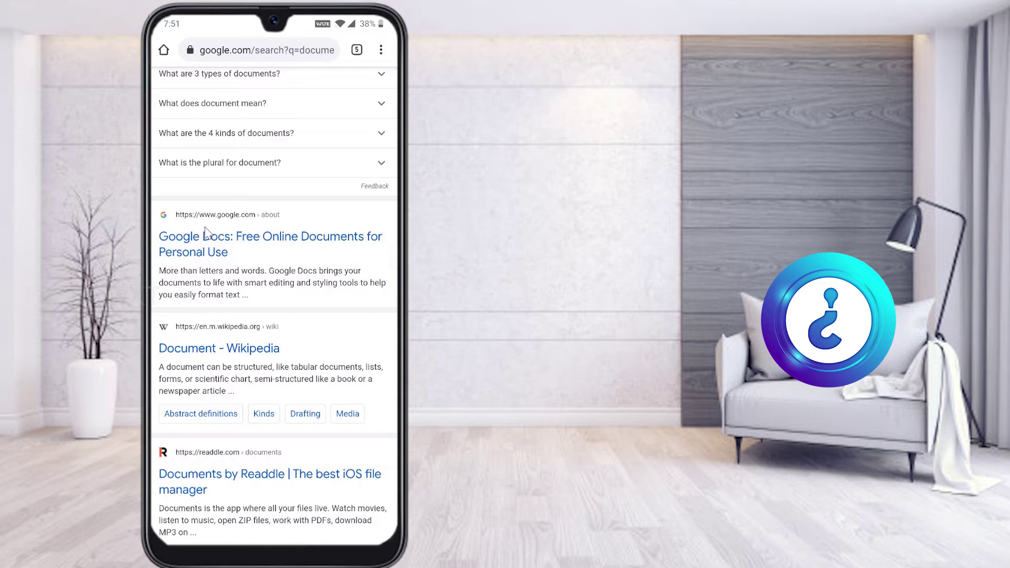
click(206, 233)
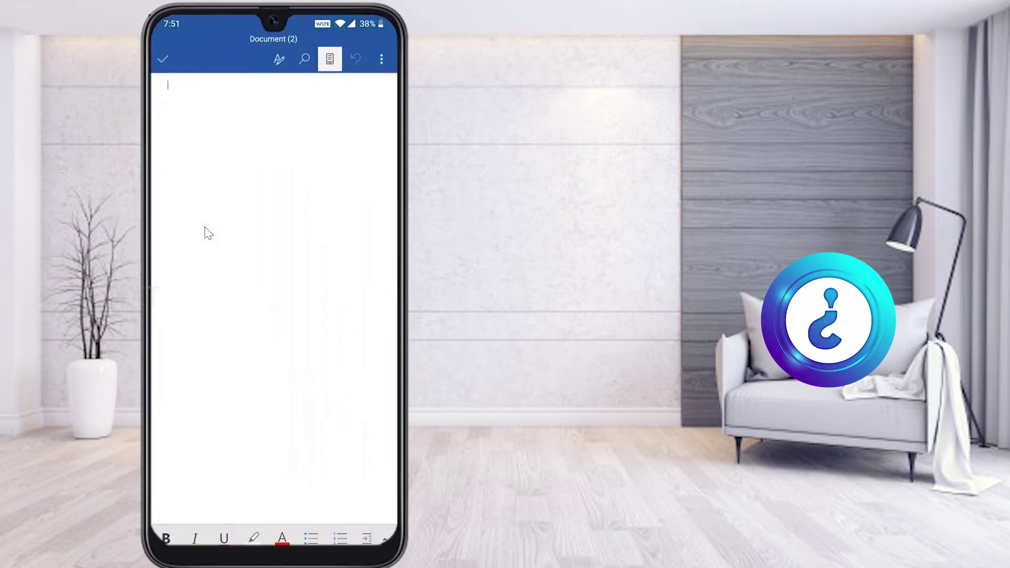
click(208, 233)
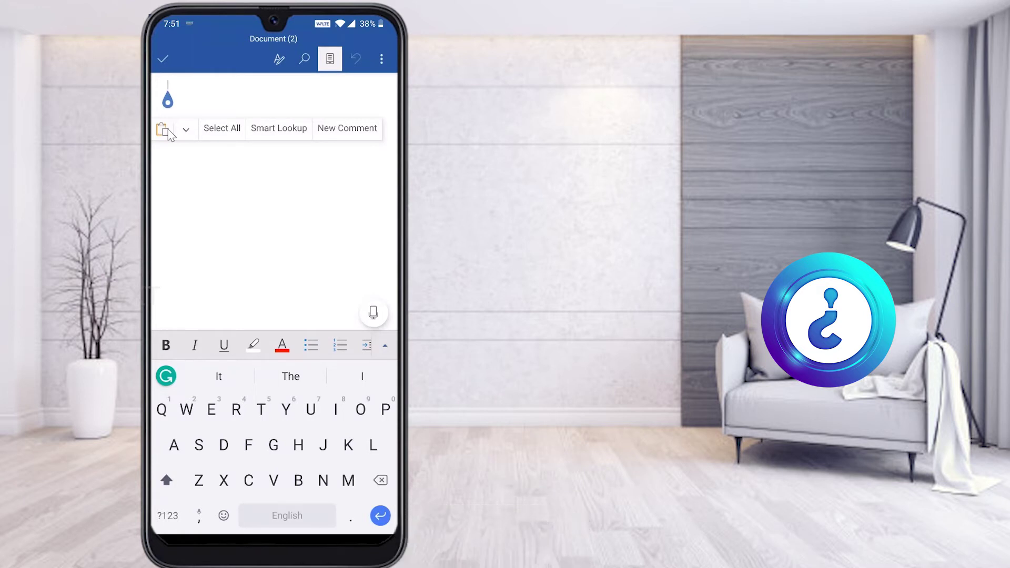
click(162, 130)
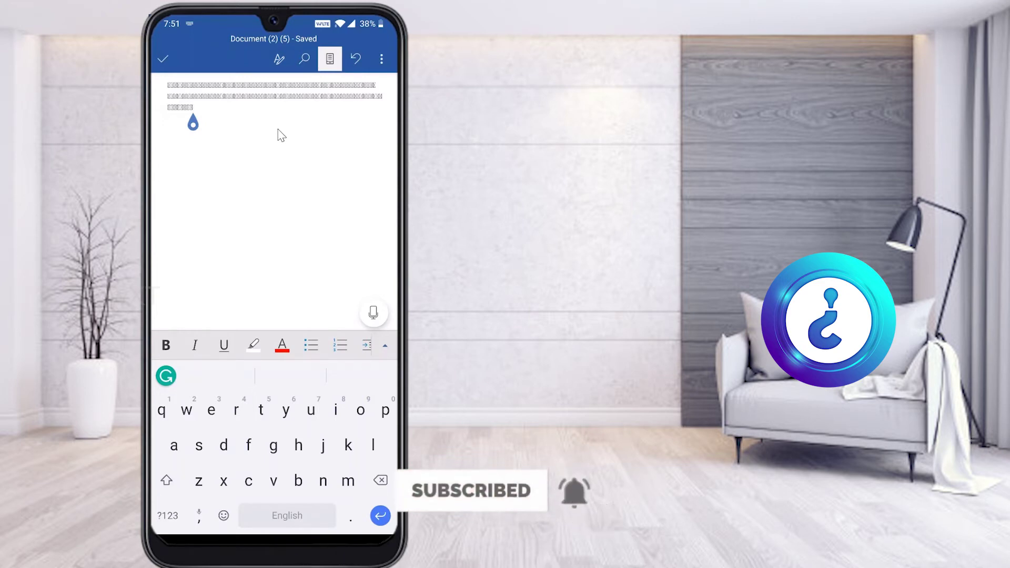
- Copy the Documents by Readdle description from the Chrome search results and paste it into the Word document as a new paragraph
key(Return)
key(alt+Tab)
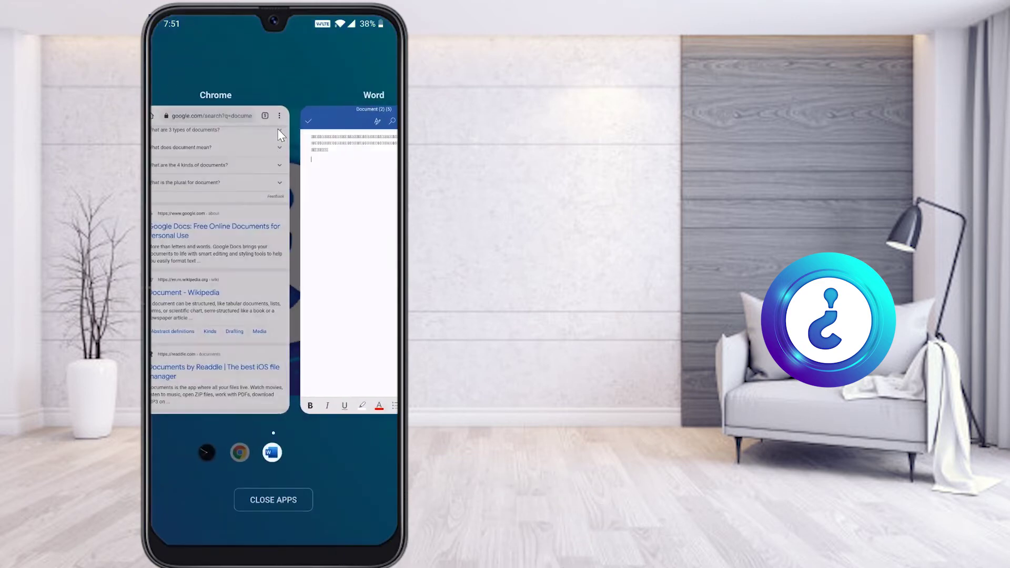
click(278, 129)
scroll(281, 135, down, 5)
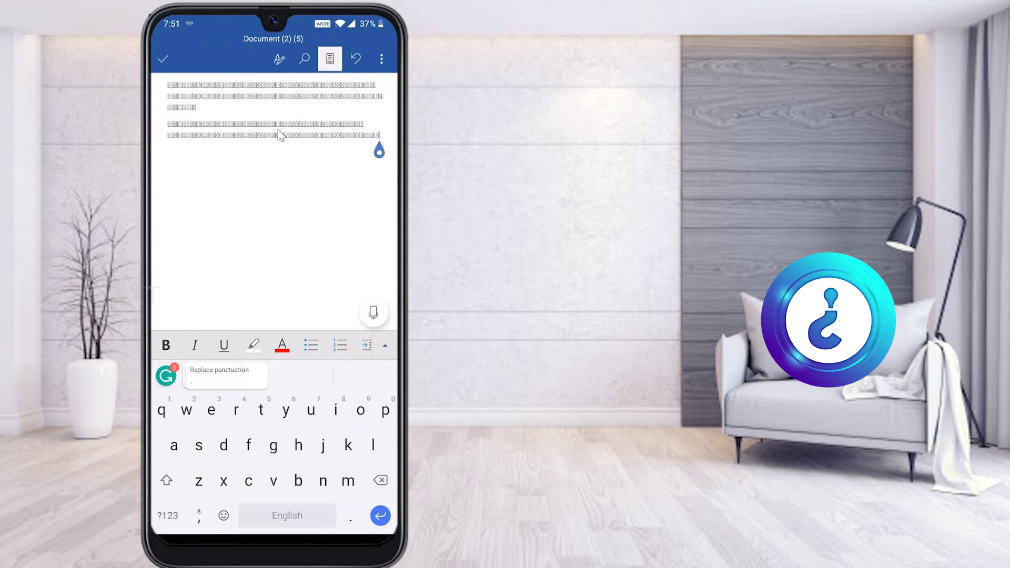
- Select all the pasted text and set its font to Calibri Light
click(280, 135)
click(282, 129)
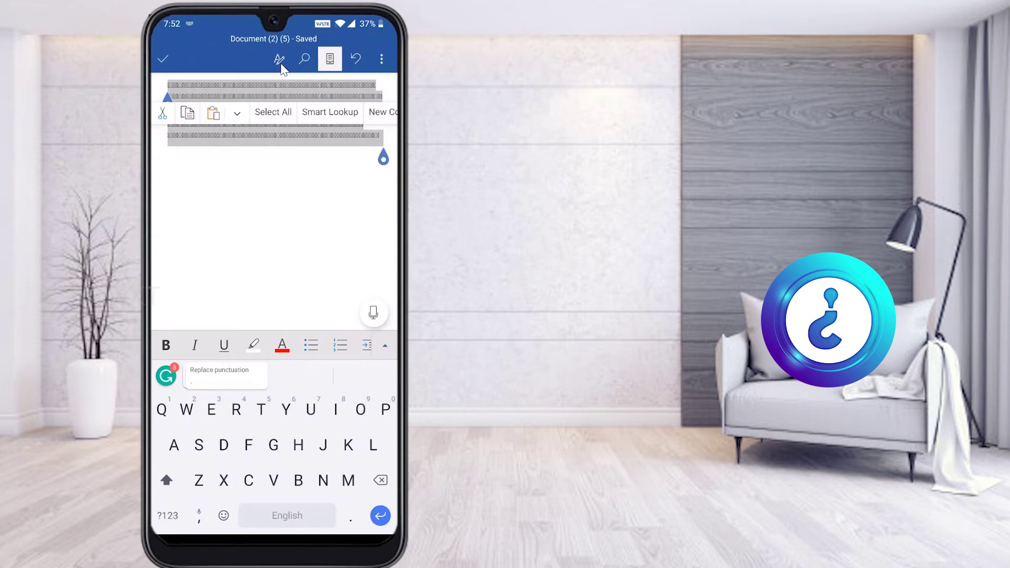
click(280, 61)
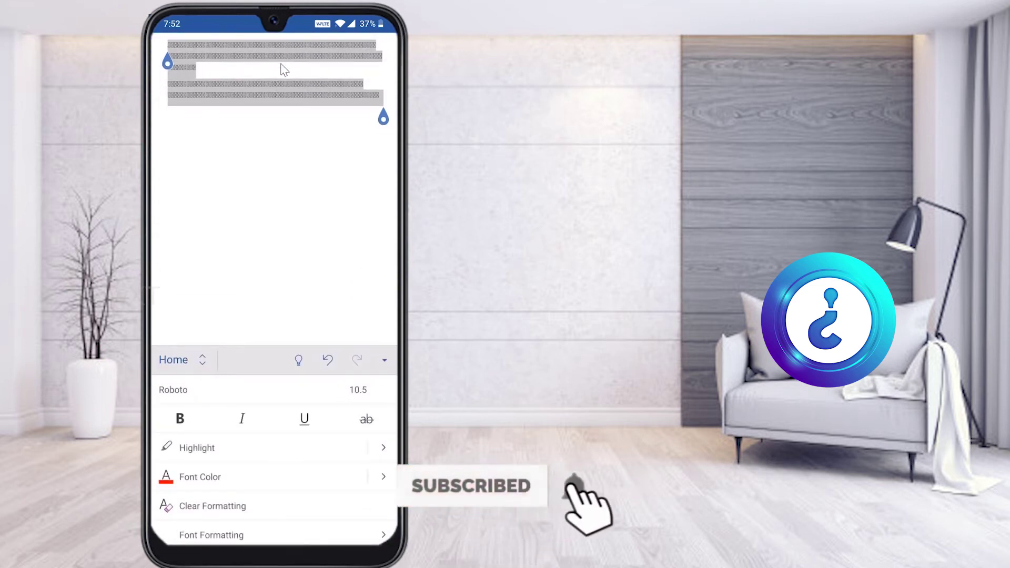
click(195, 398)
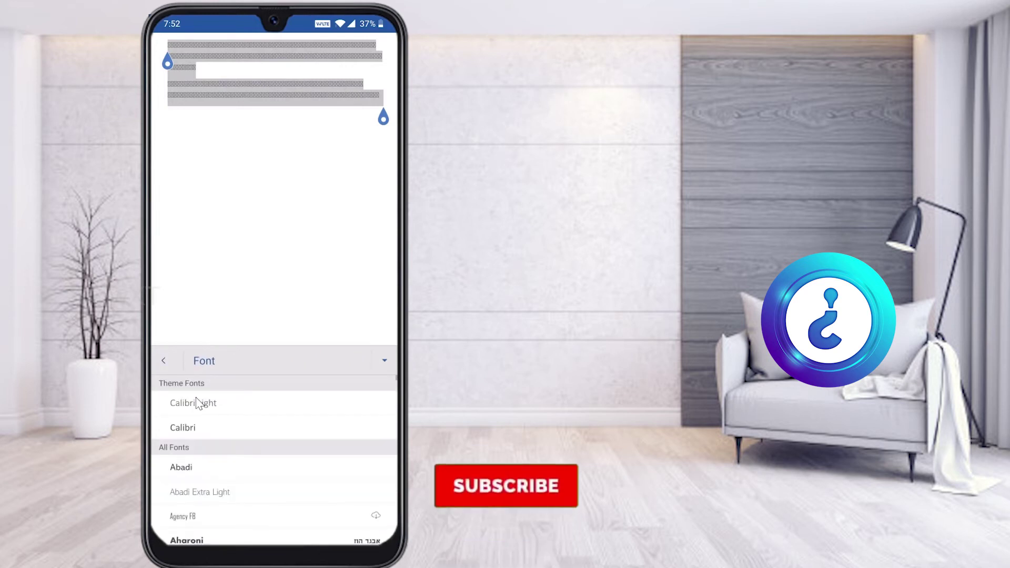
click(196, 402)
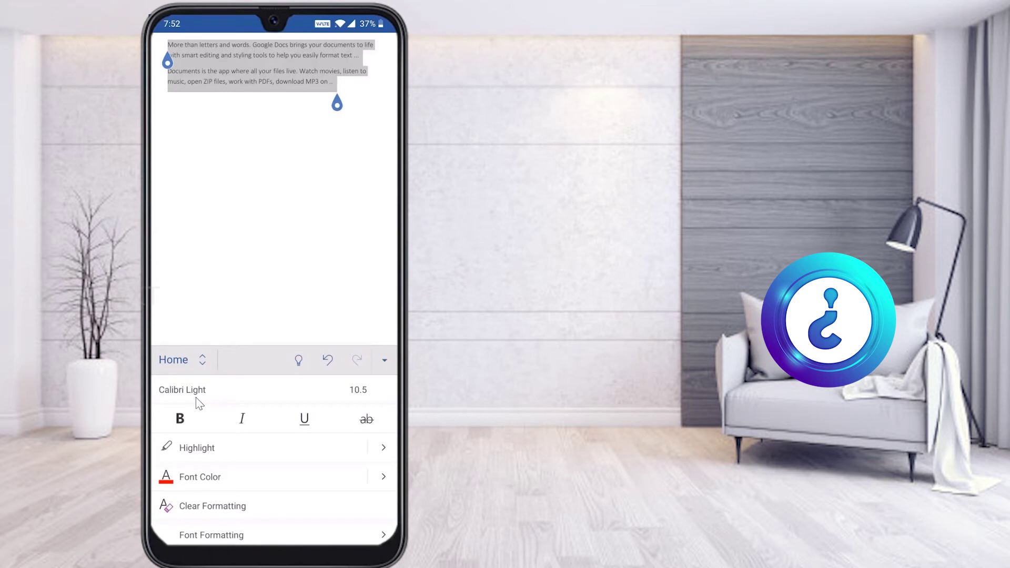
- Change the font of the selected text to Aharoni and close the formatting options
click(195, 398)
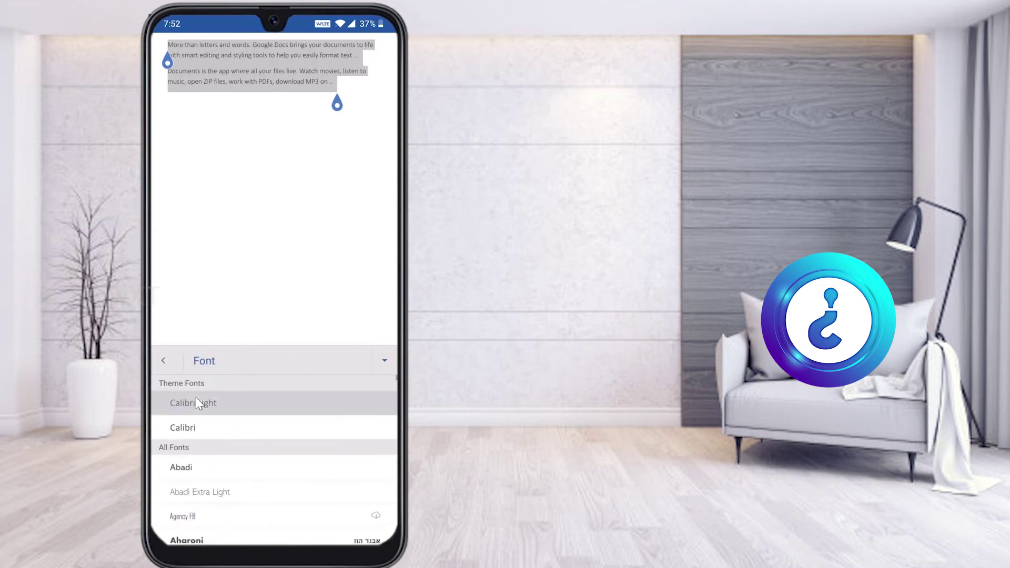
scroll(196, 398, down, 3)
click(186, 431)
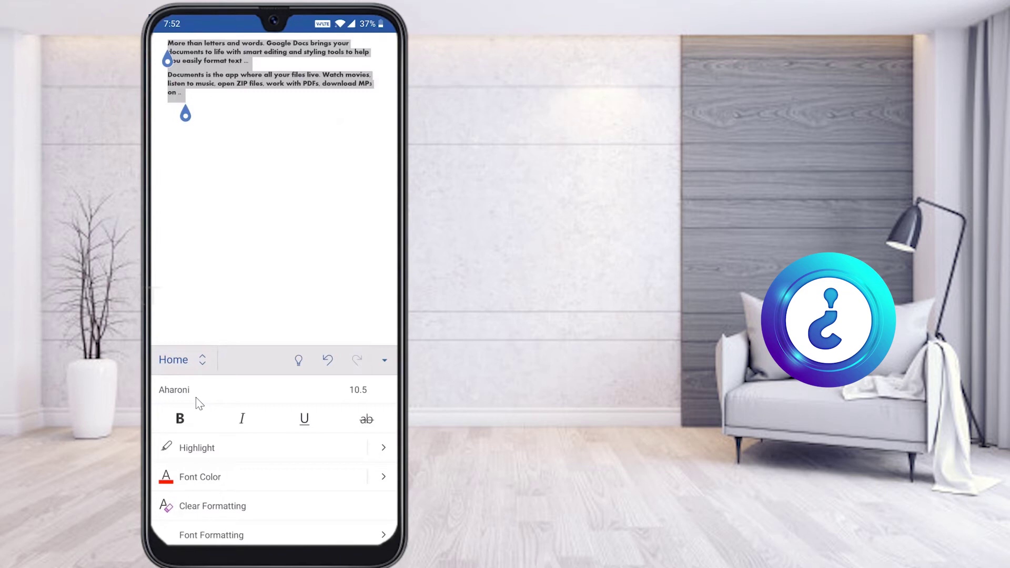
key(Right)
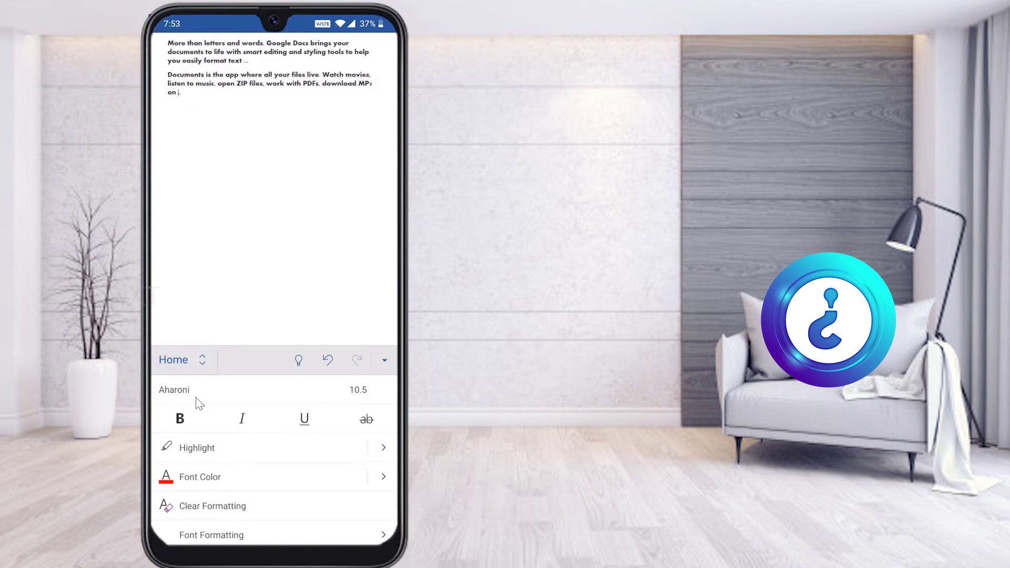
click(179, 359)
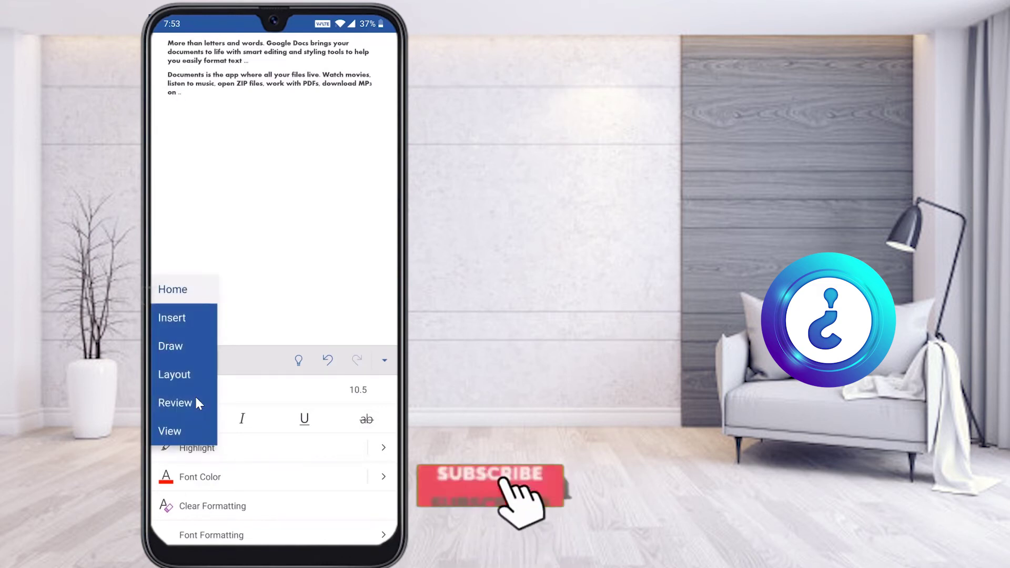
key(Escape)
key(Escape)
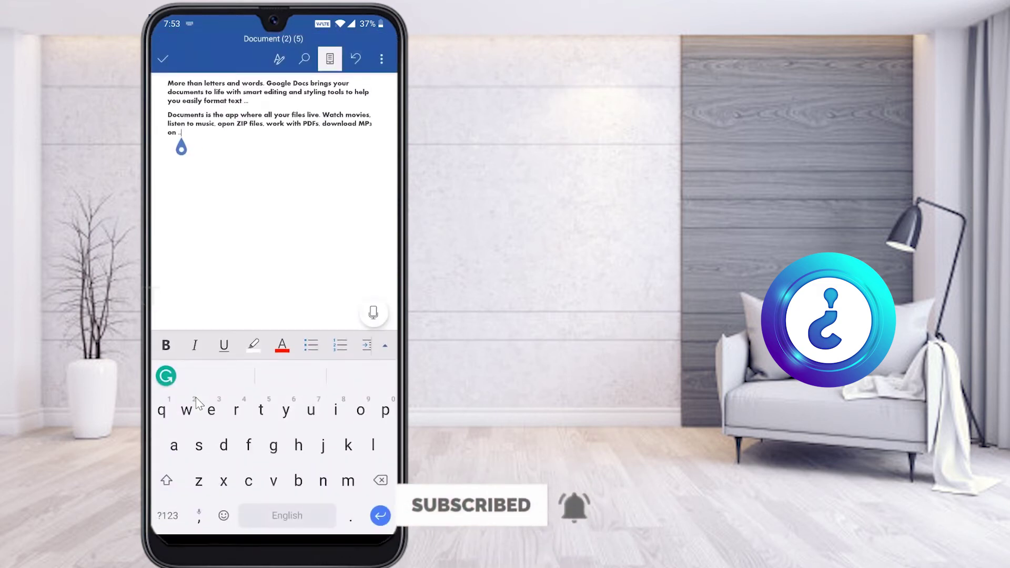
- Paste the copied Documents by Readdle description again in a new paragraph below the existing text
key(Return)
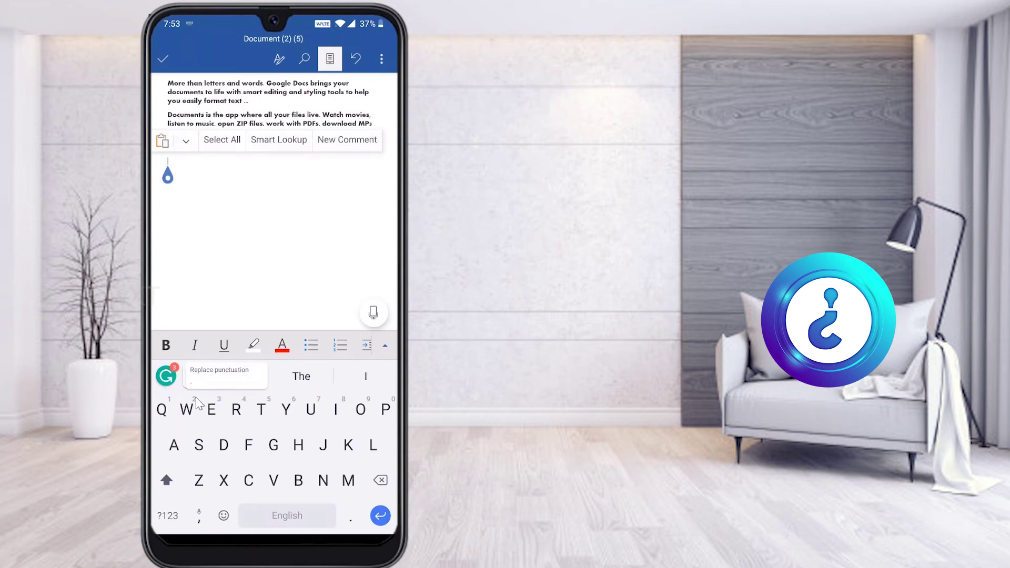
key(ctrl+v)
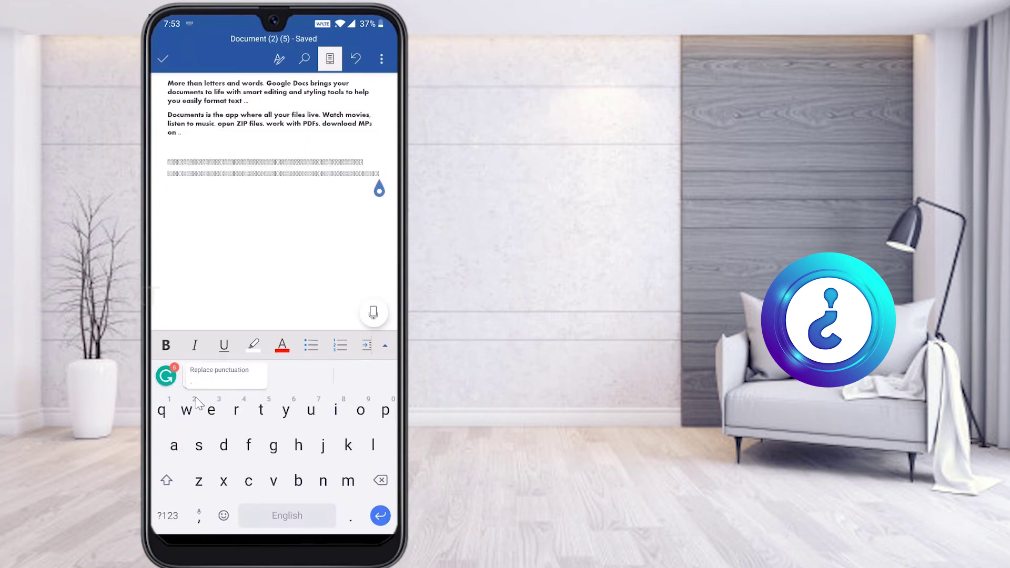
key(Escape)
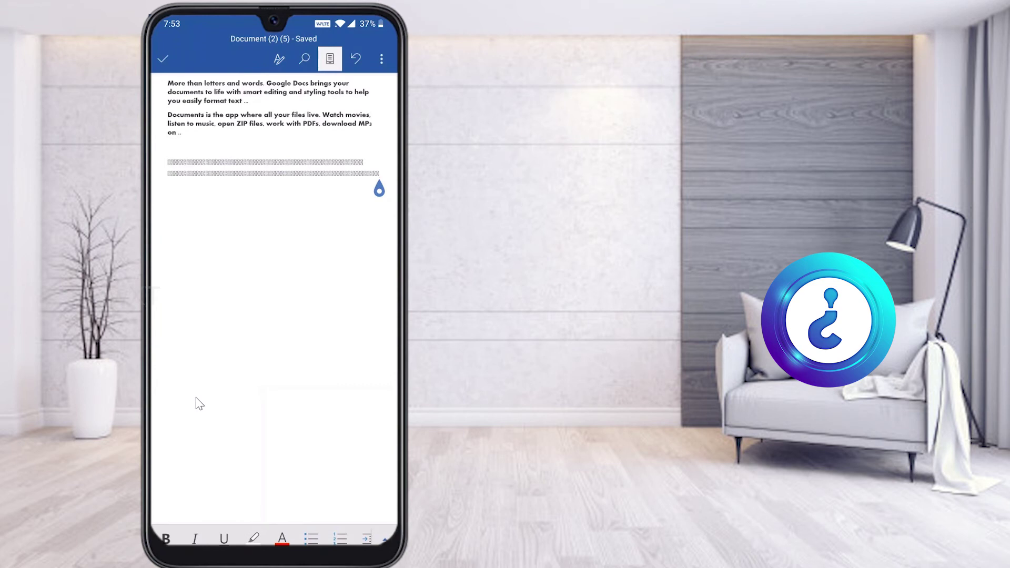
- Select all the document text and apply the Intense Emphasis style
key(ctrl+a)
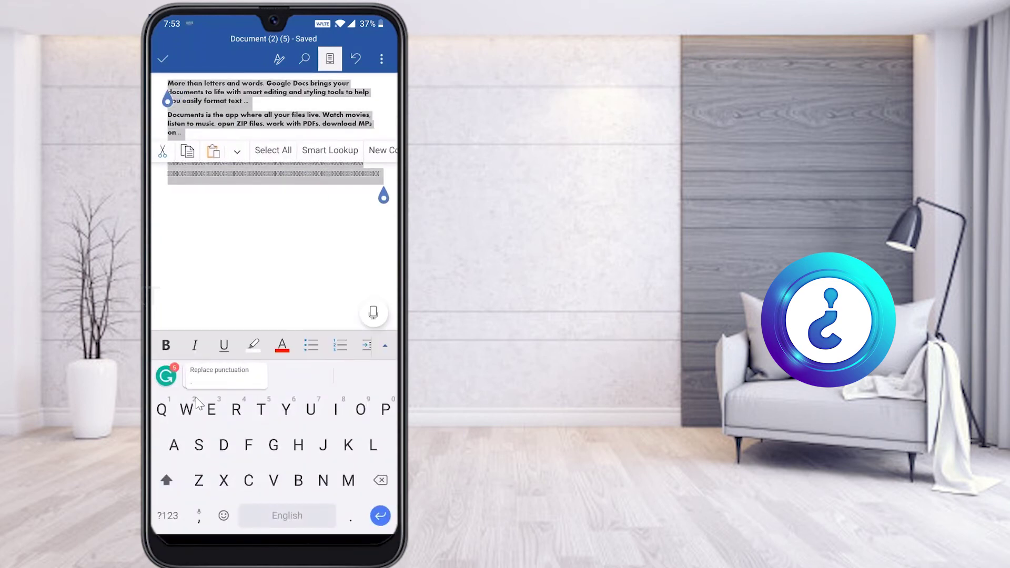
click(279, 59)
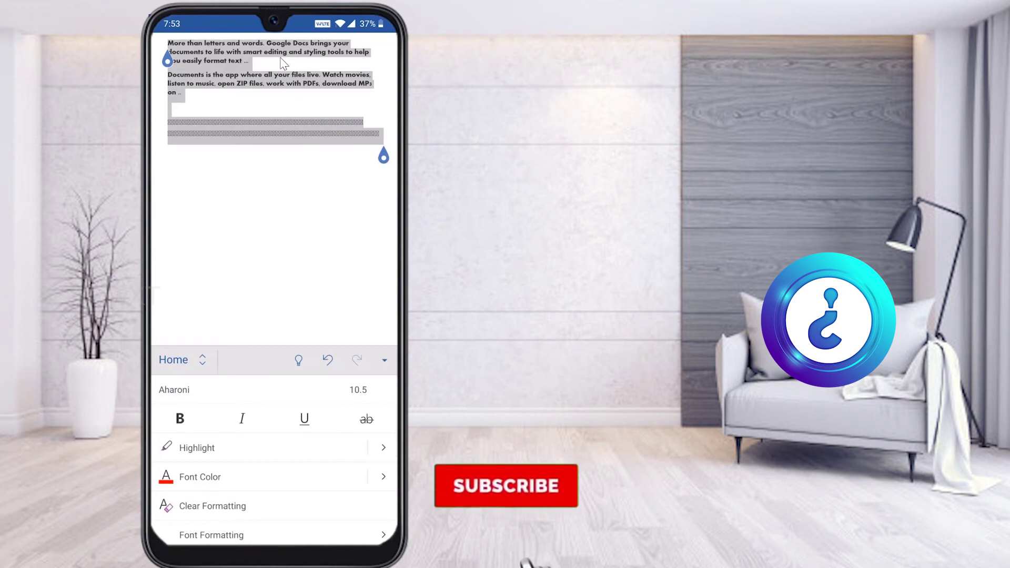
scroll(273, 458, down, 3)
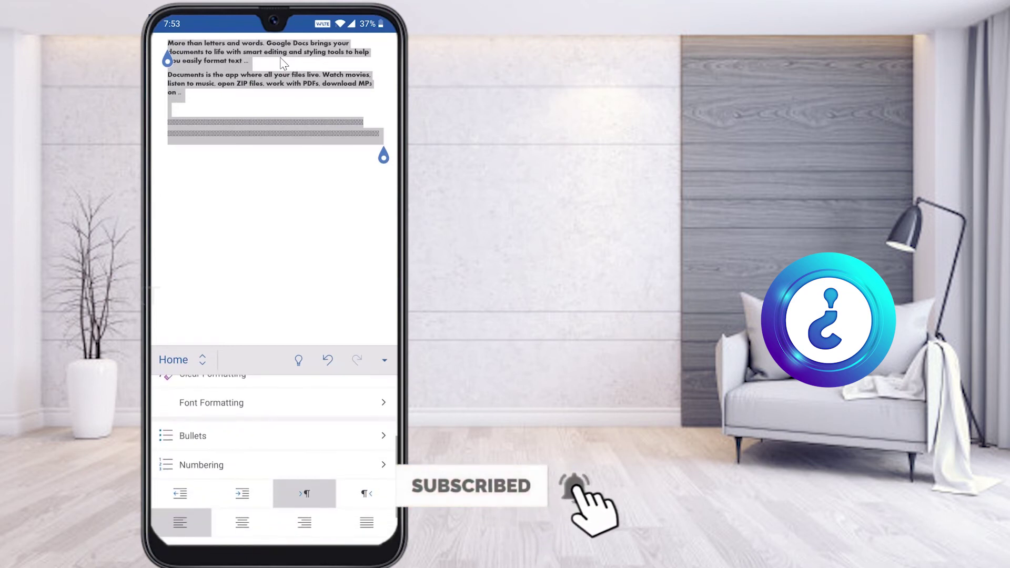
scroll(274, 458, down, 2)
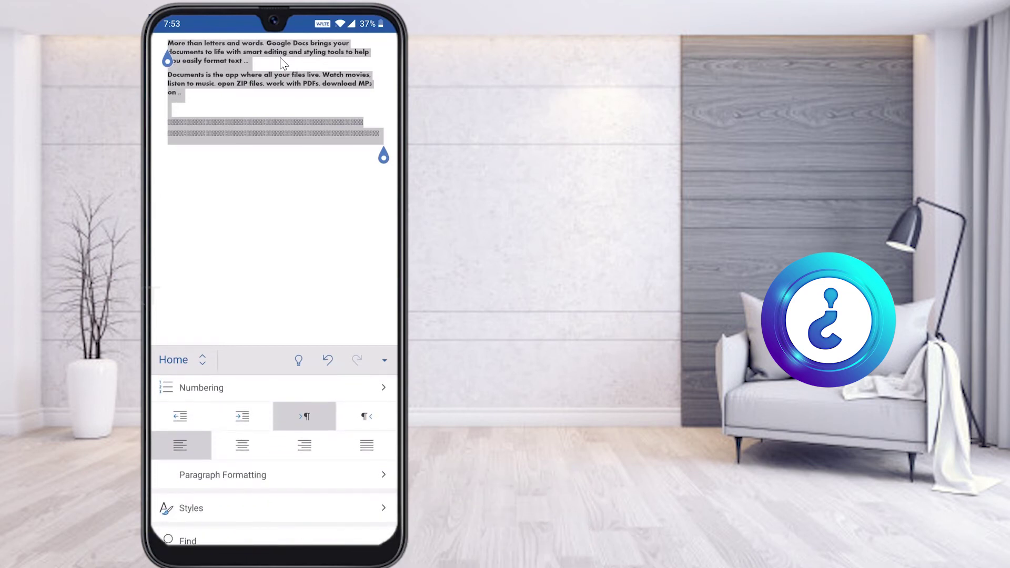
click(190, 510)
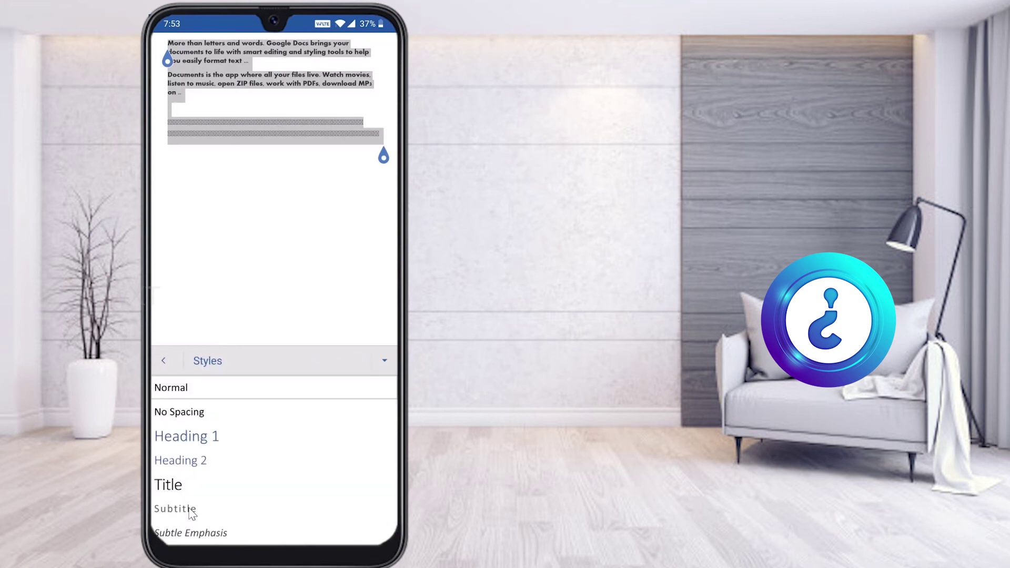
scroll(191, 513, down, 3)
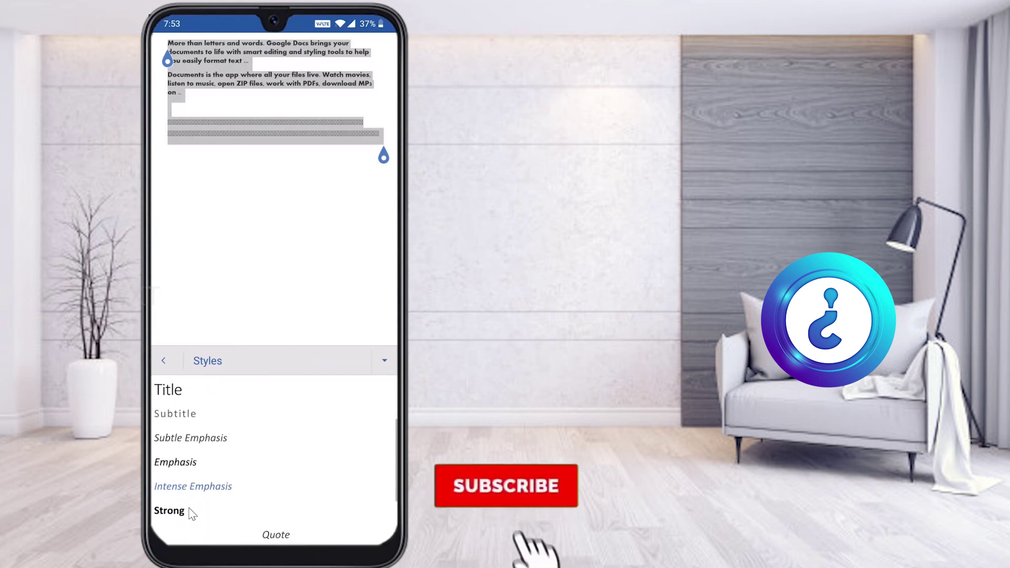
scroll(191, 513, down, 3)
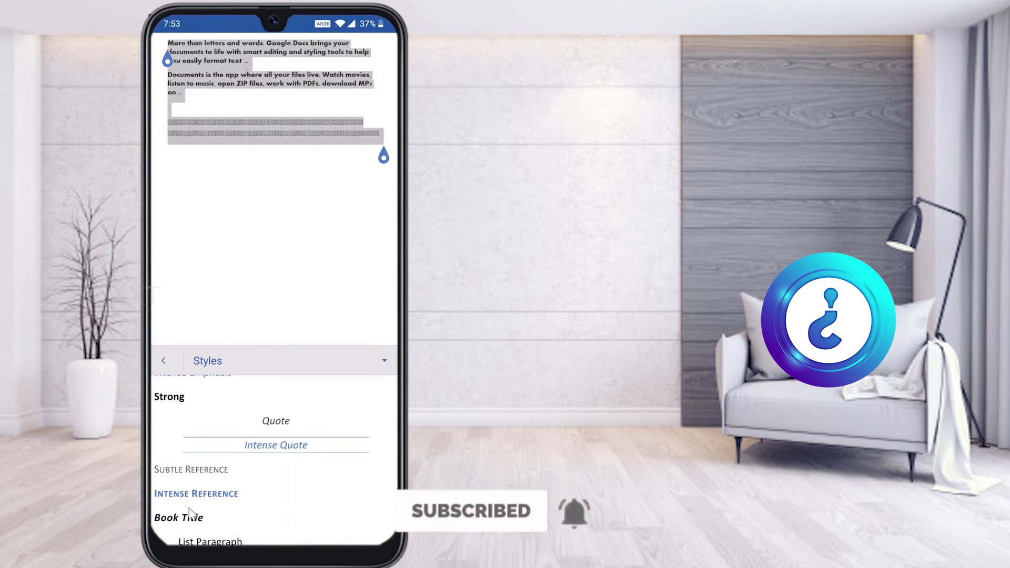
scroll(191, 513, up, 3)
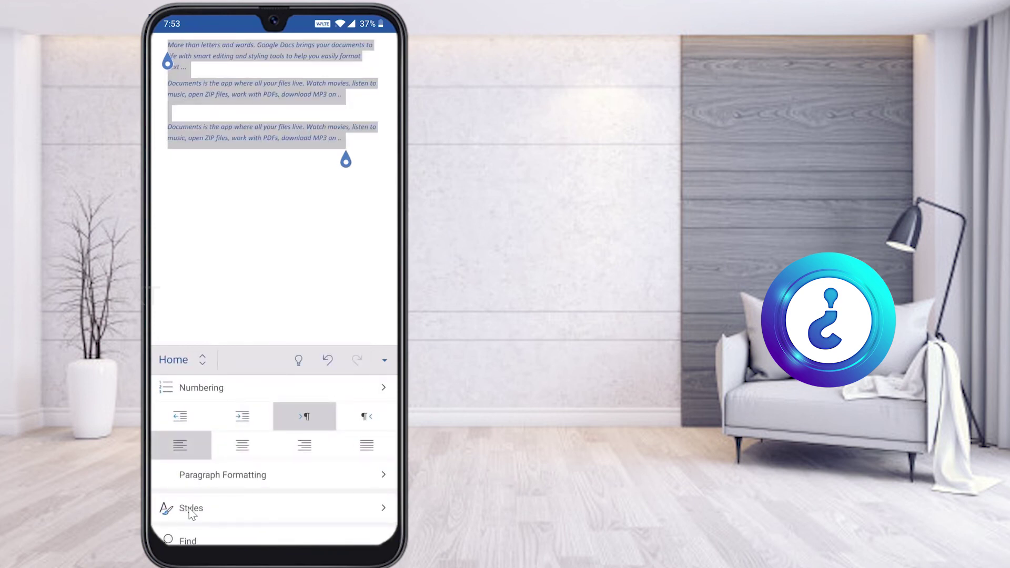
- Apply the Title style to all the selected text and return to the document
click(191, 509)
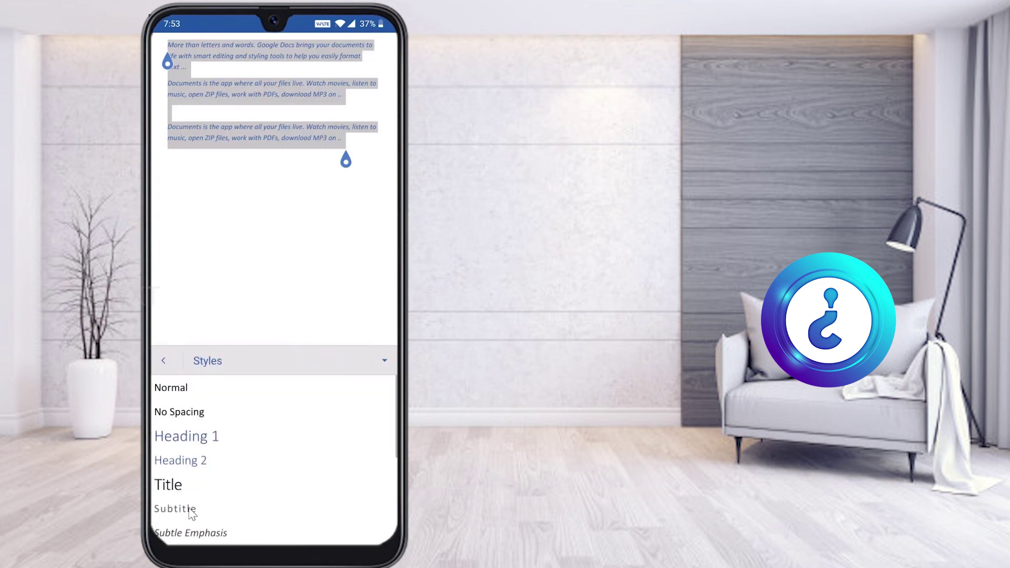
click(191, 509)
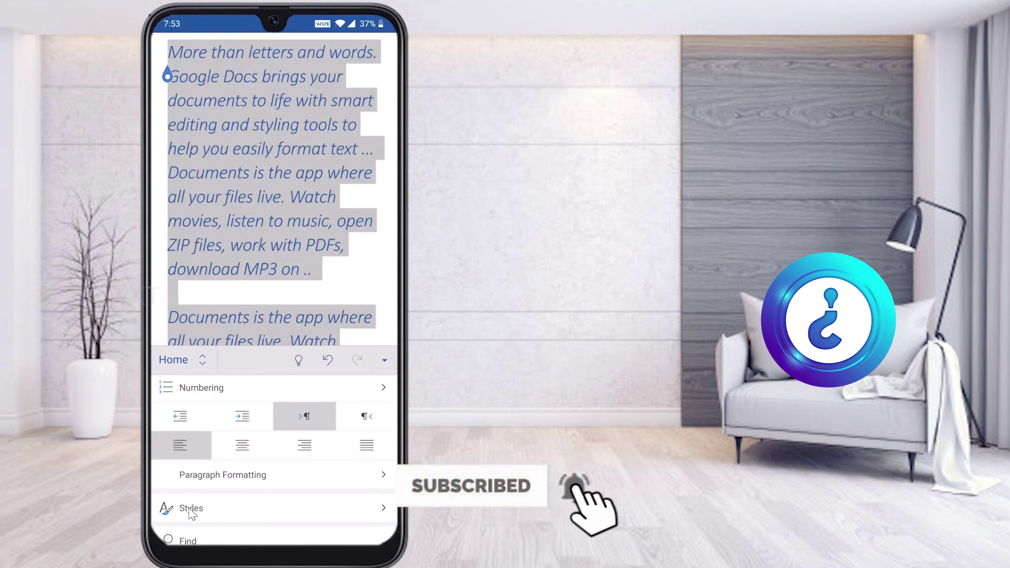
key(Escape)
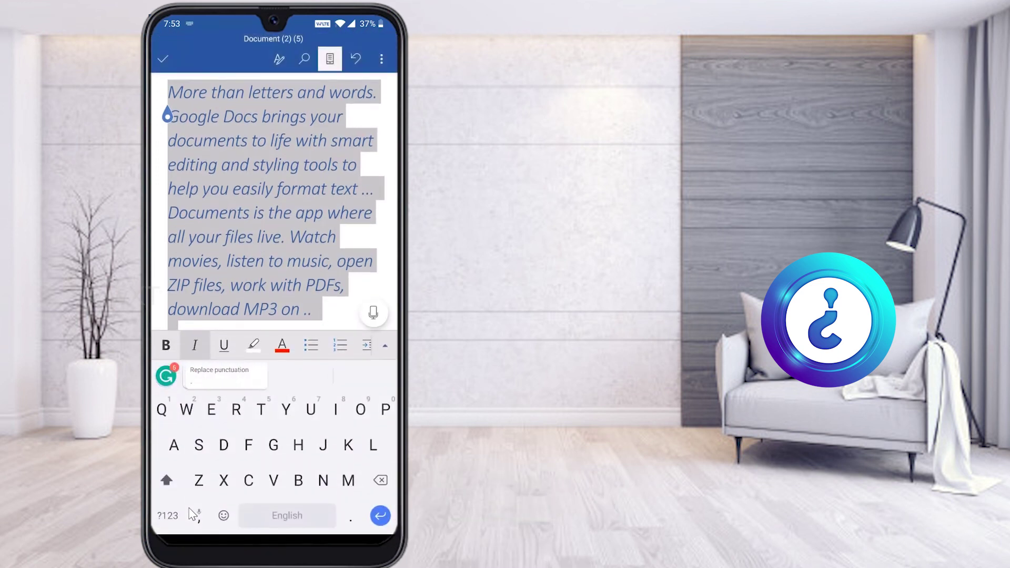